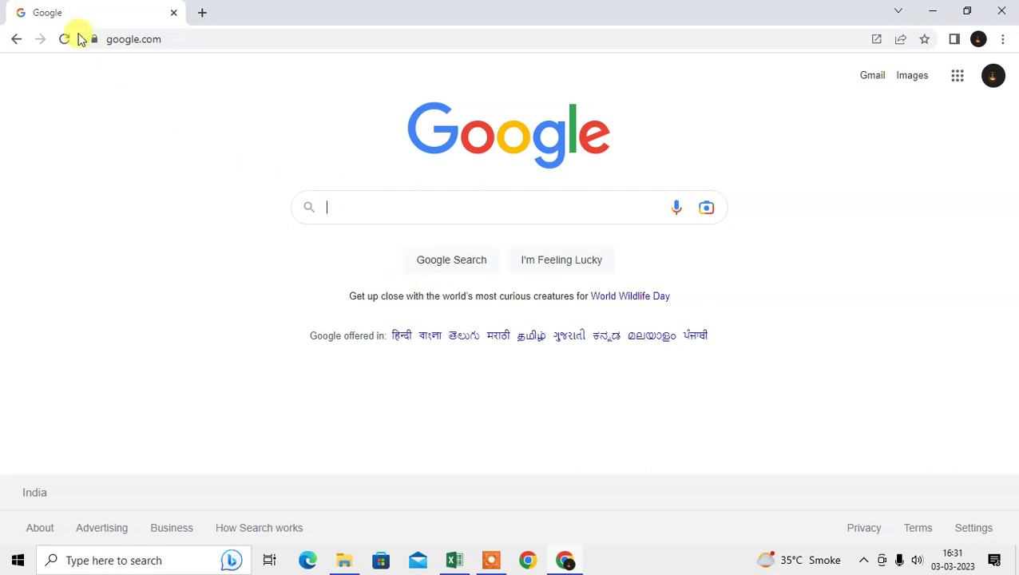
Check the About Chrome page showing Chrome is up to date, then close it
left_click(1004, 39)
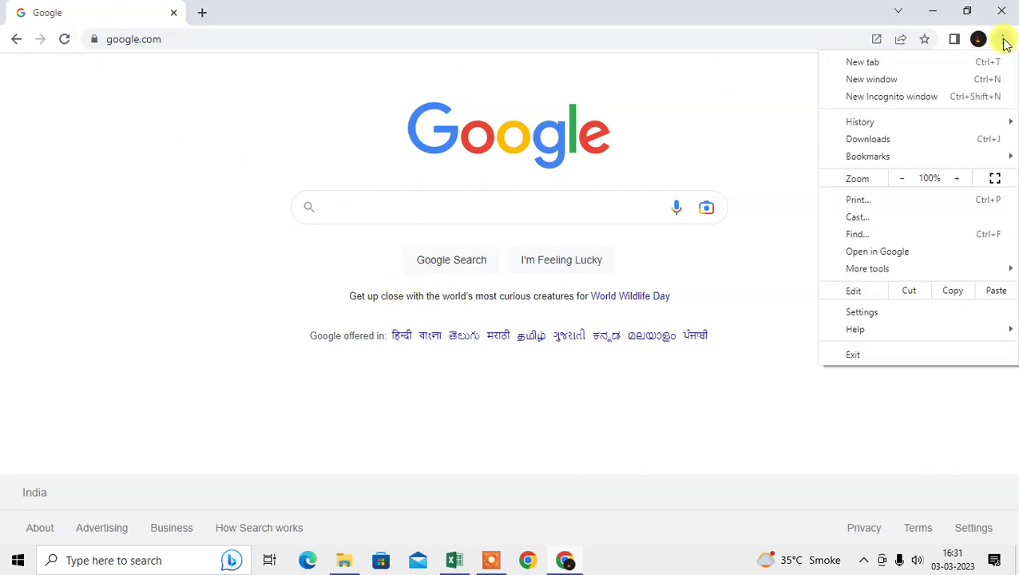
mouse_move(942, 332)
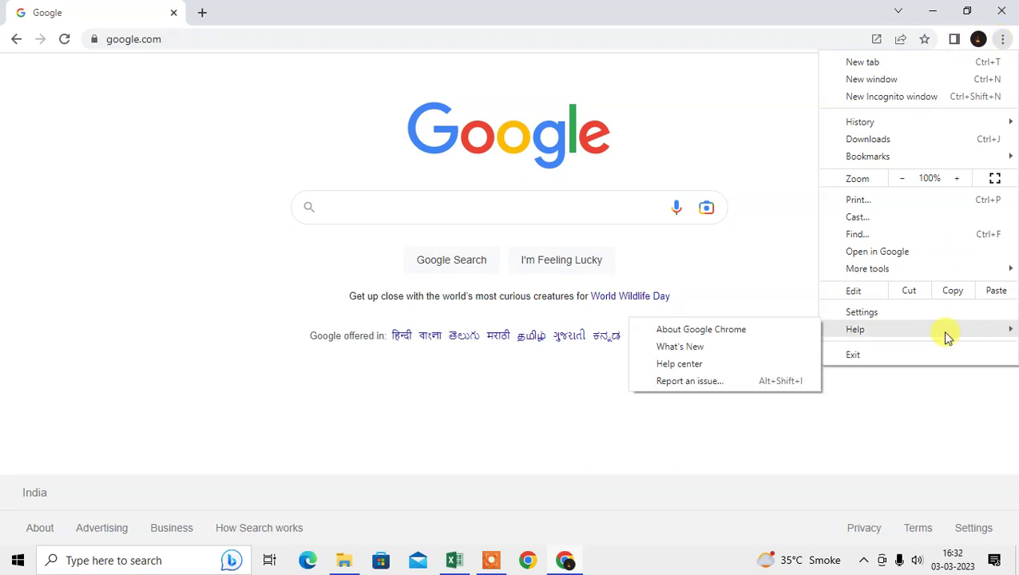
left_click(724, 334)
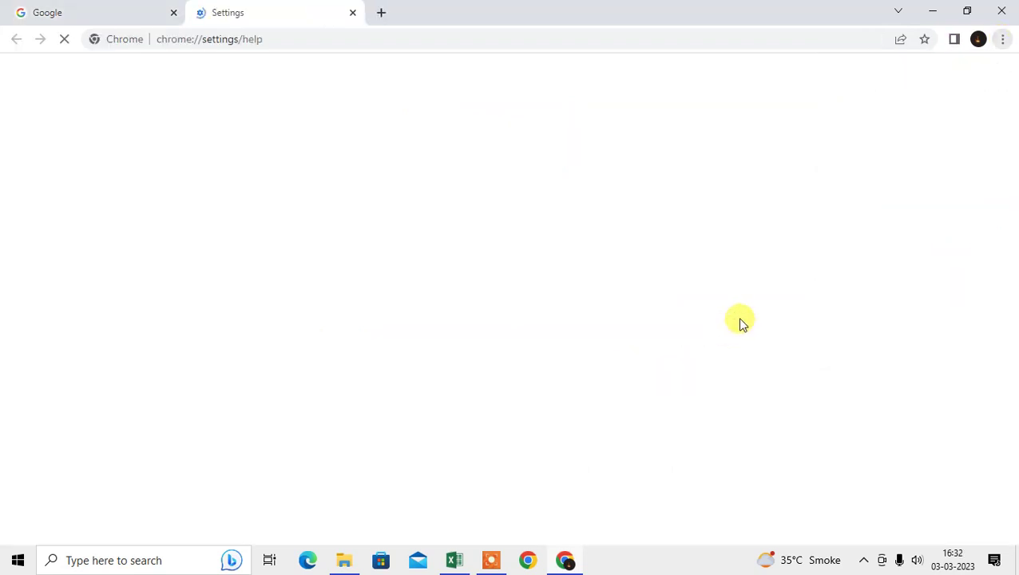
left_click_drag(311, 210, 412, 212)
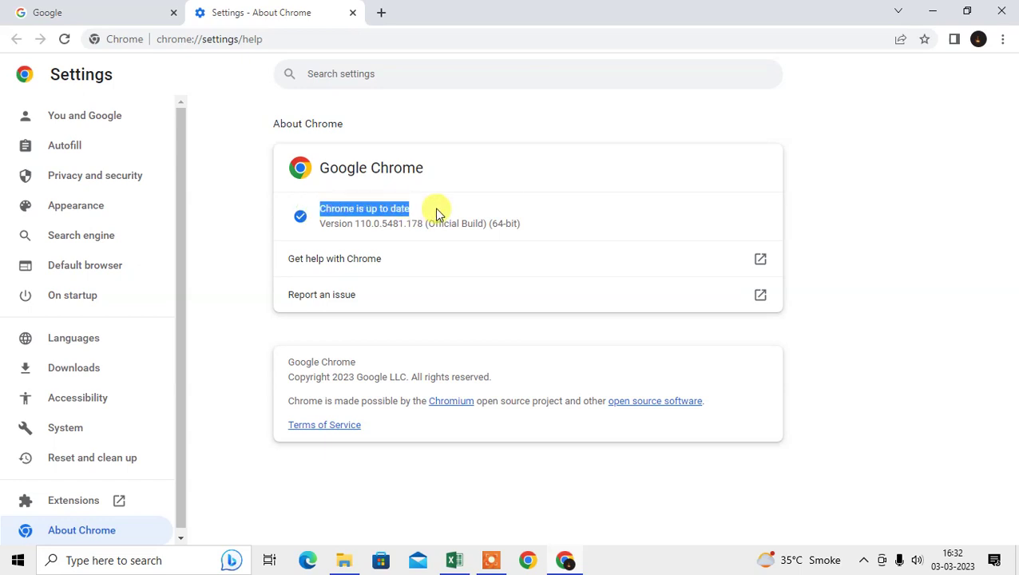
left_click(437, 212)
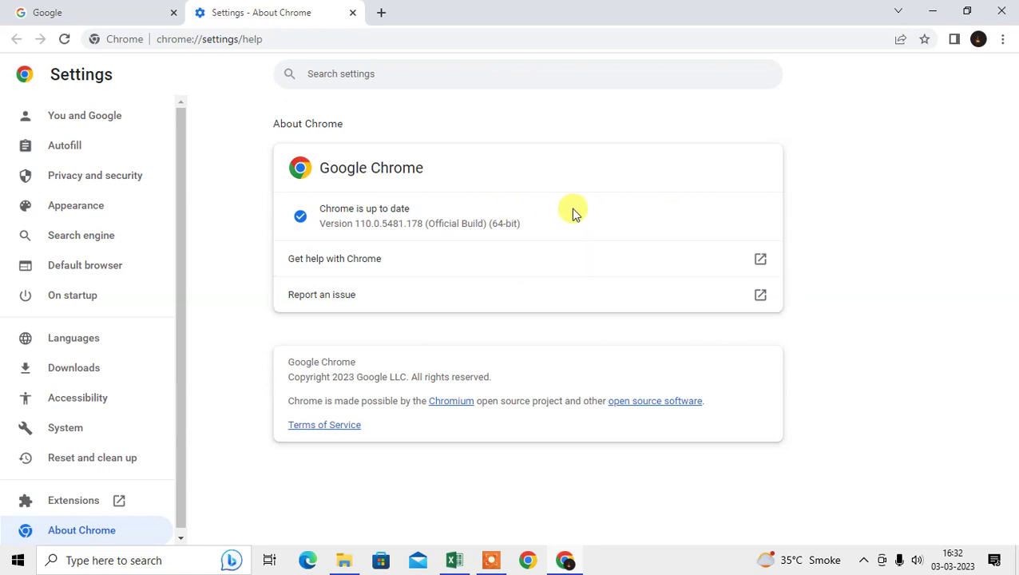
left_click(352, 14)
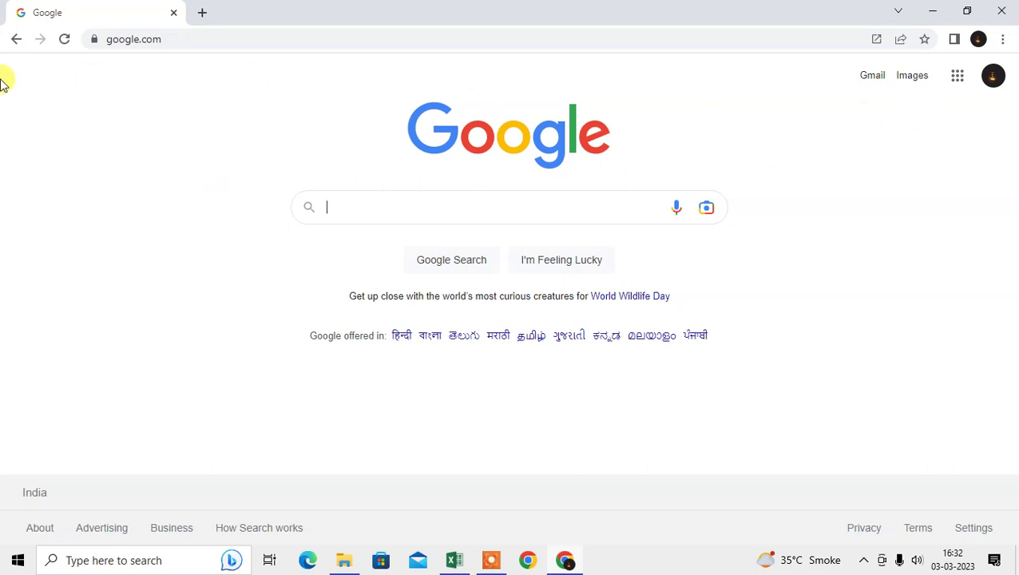
left_click(1003, 40)
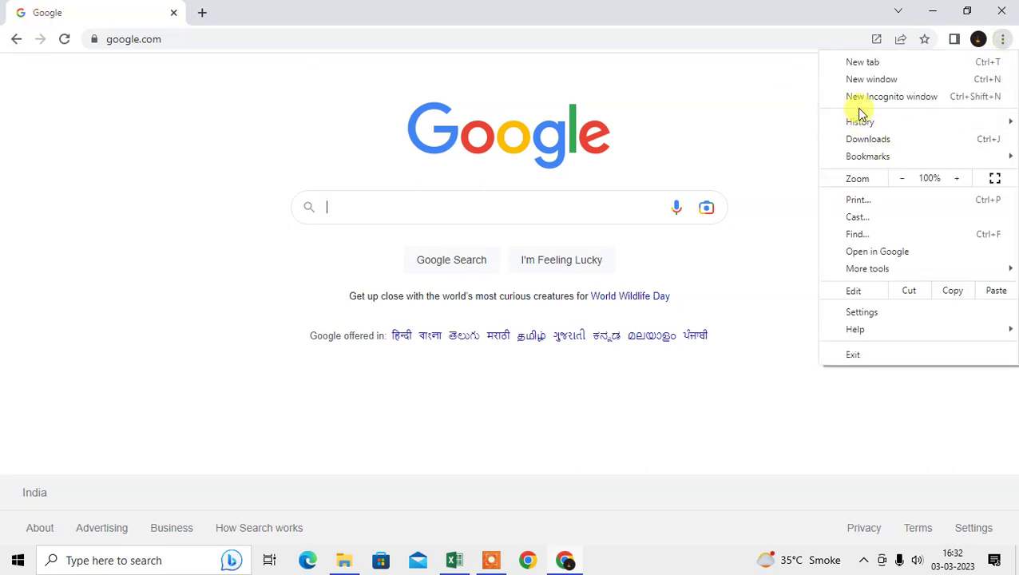
left_click(759, 138)
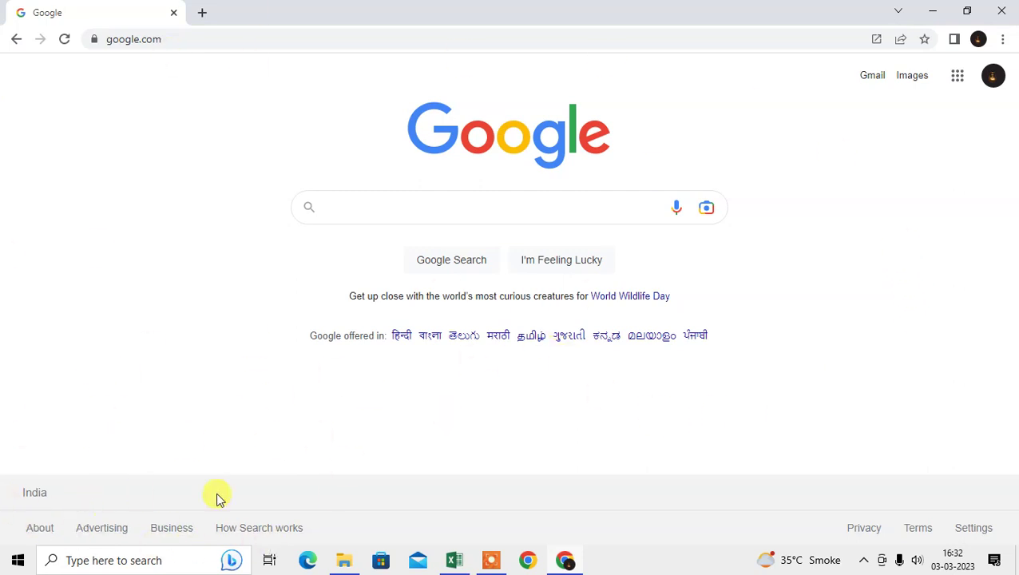
Reload the page, then go to google.com
left_click(65, 40)
left_click(284, 41)
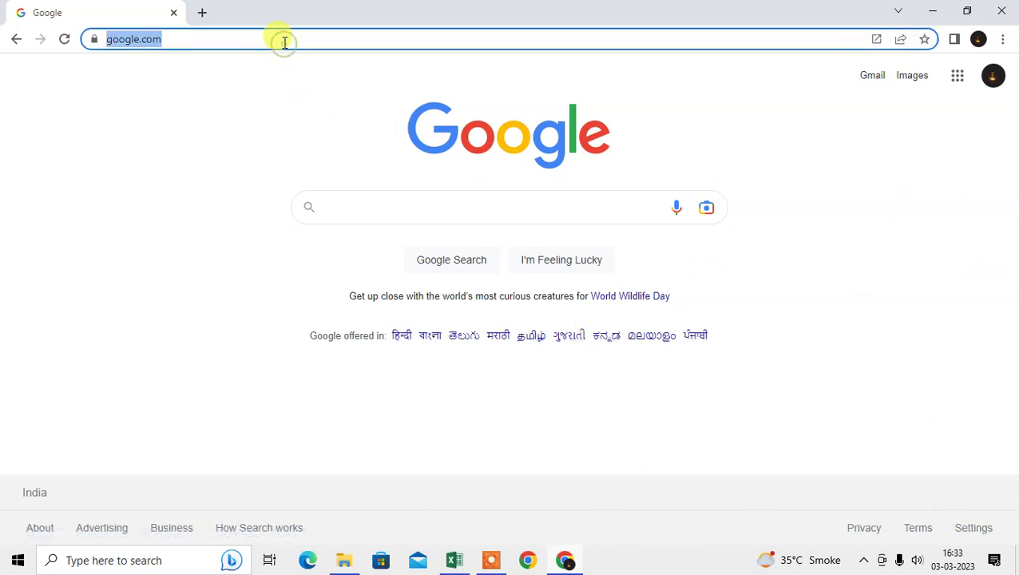
type("google")
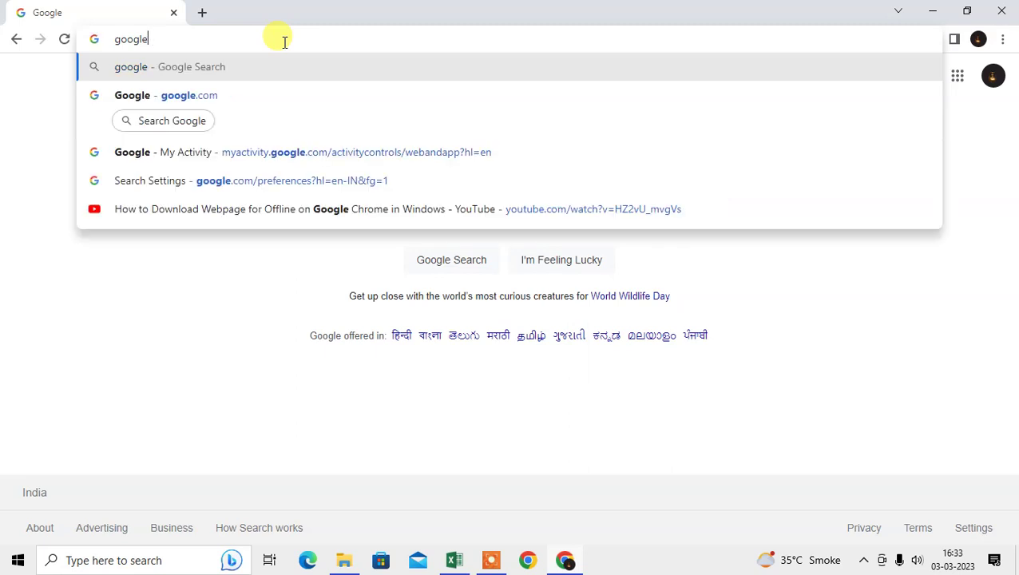
type(".com")
key("Return")
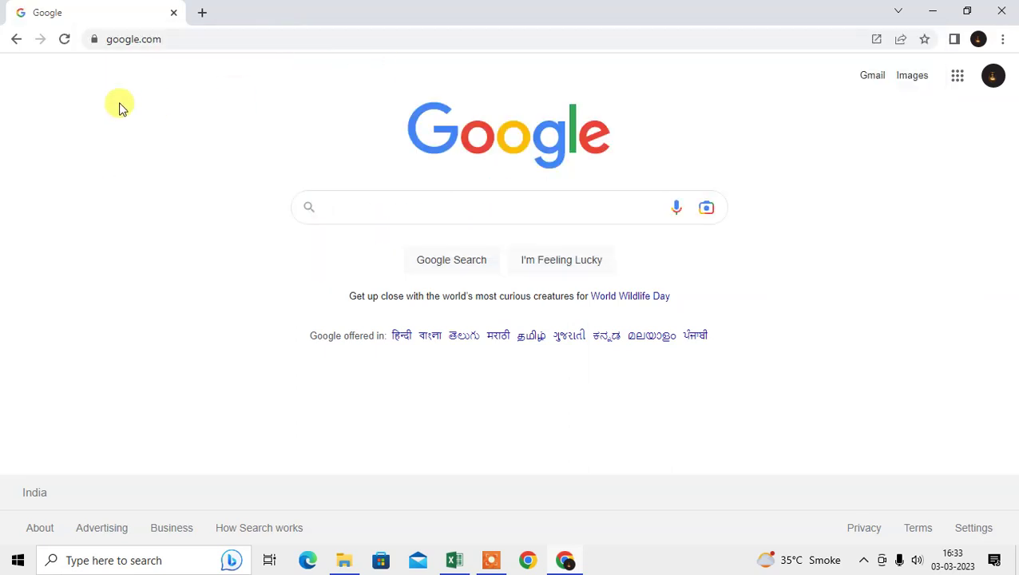
Open the Languages section of Google's Search settings
left_click(975, 529)
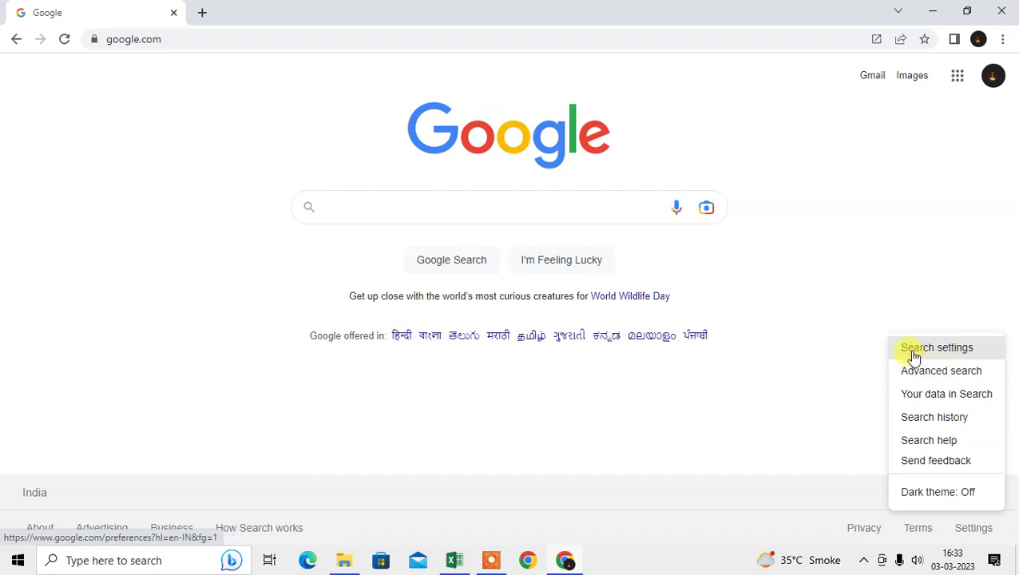
left_click(961, 357)
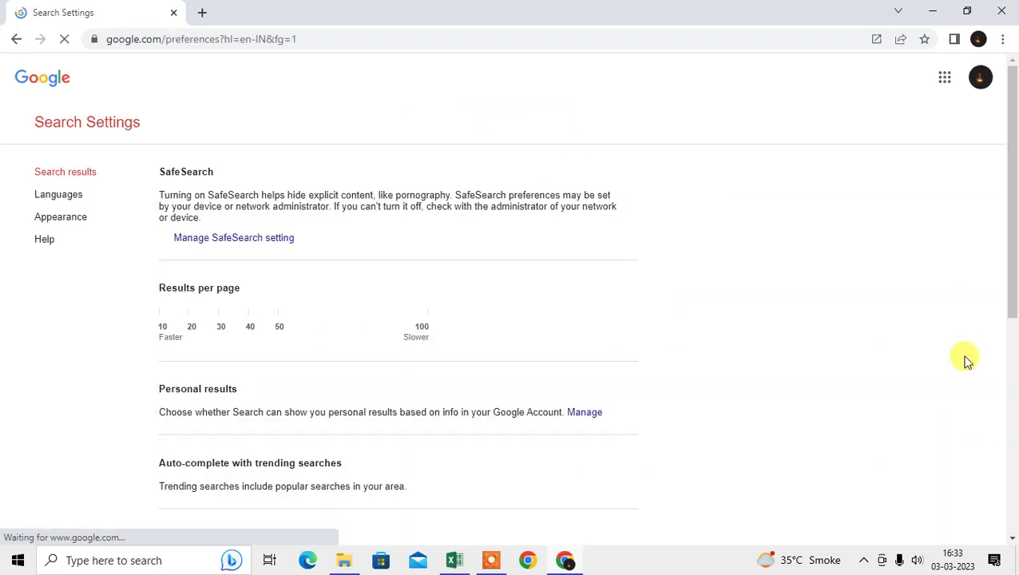
left_click_drag(12, 118, 164, 122)
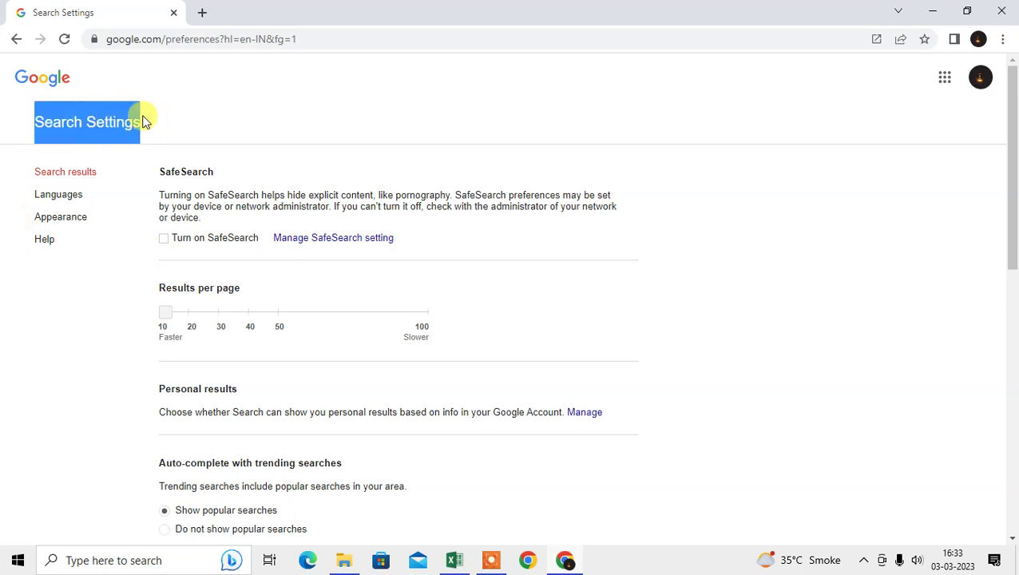
left_click(55, 197)
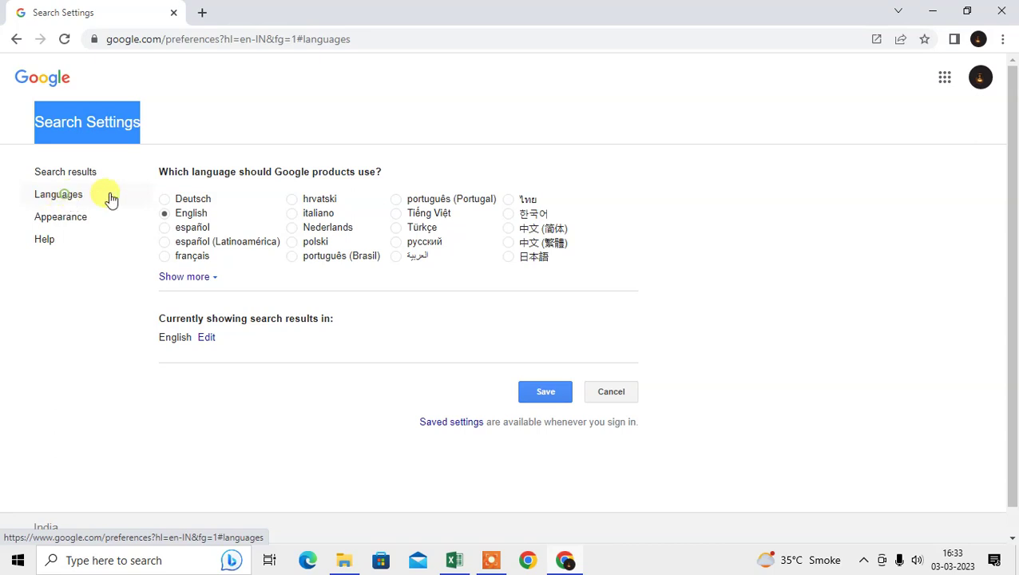
Expand the full language list, choose 中文 (繁體), and save
left_click(193, 277)
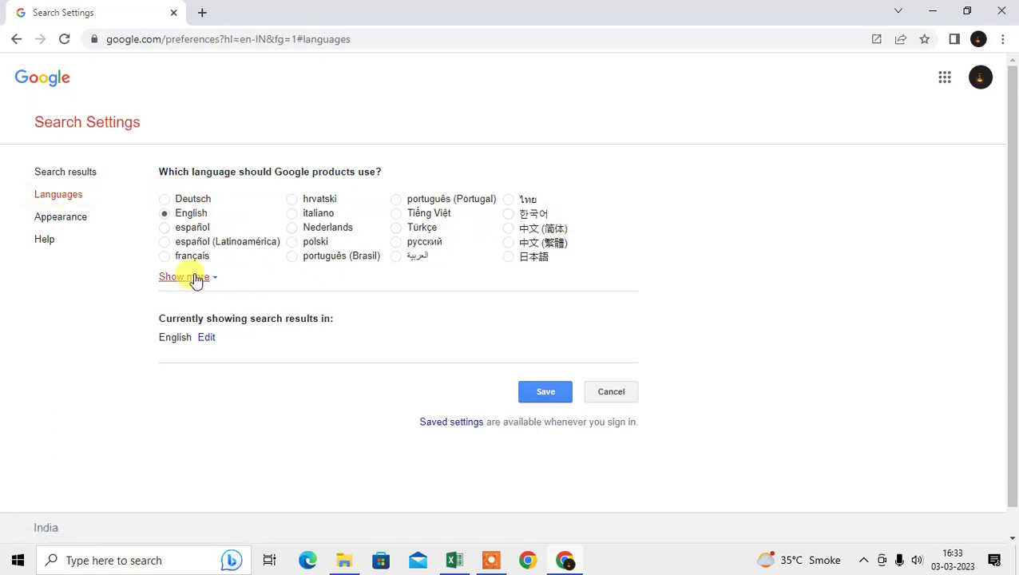
scroll(340, 337, "down", 10)
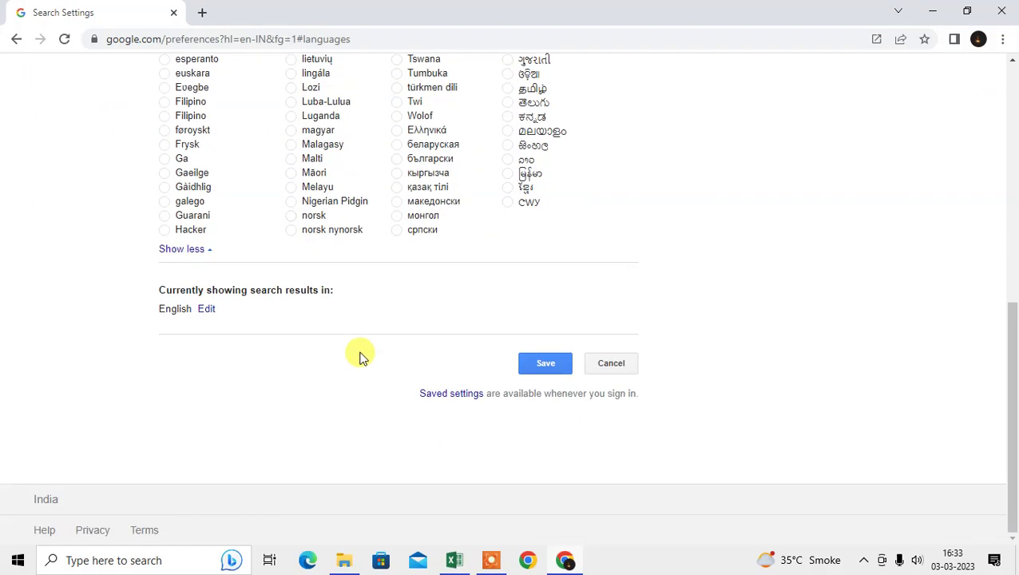
scroll(359, 355, "up", 10)
left_click_drag(274, 171, 373, 171)
scroll(201, 145, "down", 6)
scroll(675, 414, "up", 6)
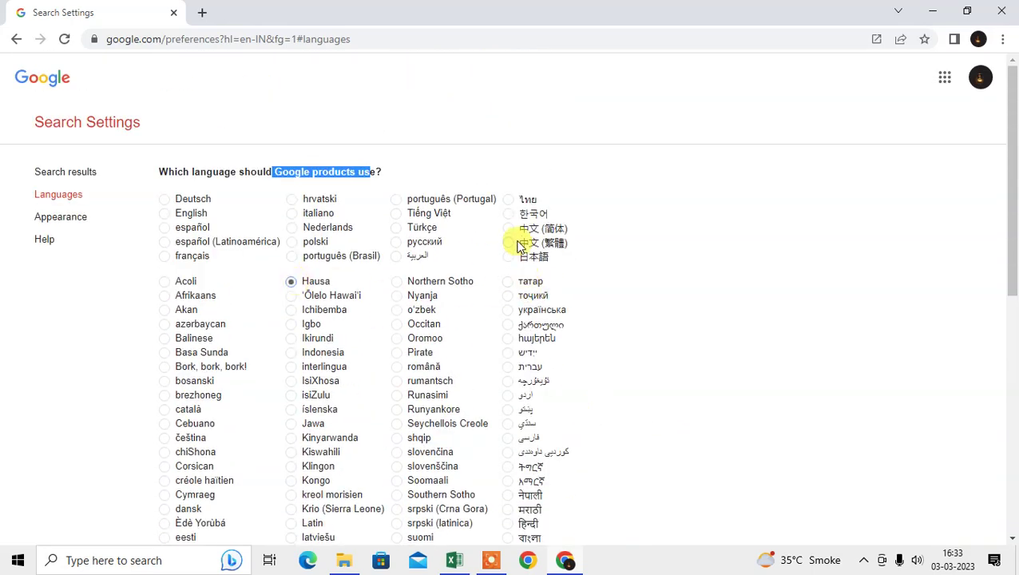
scroll(572, 463, "down", 6)
left_click(545, 422)
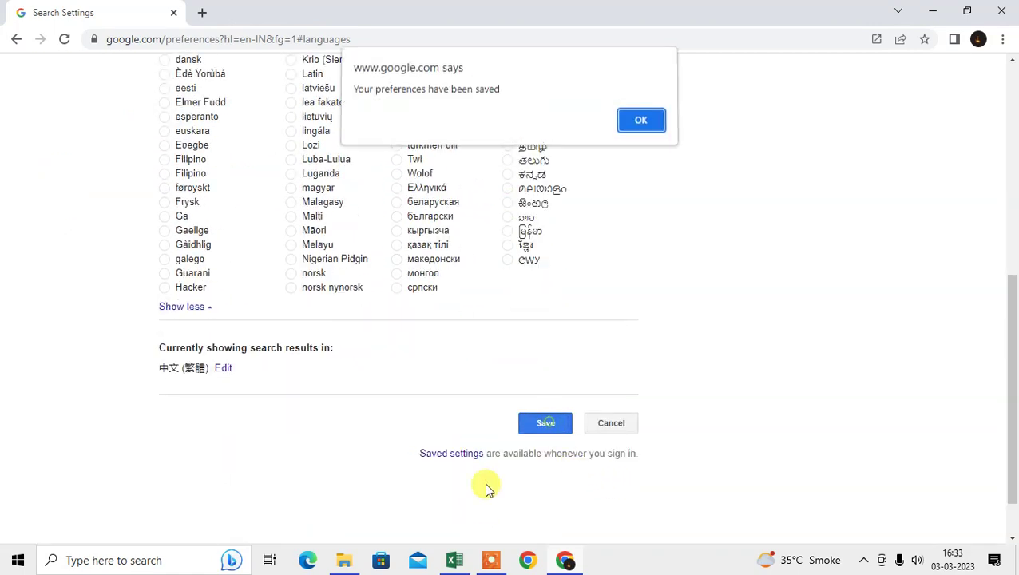
Dismiss the preferences-saved alert and search Google for 'usa'
left_click(641, 122)
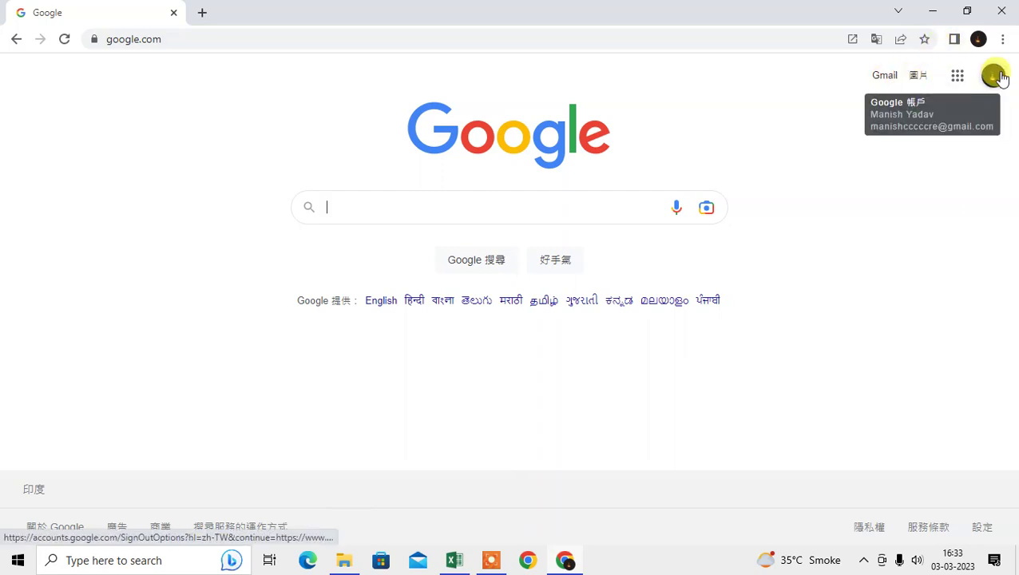
left_click(1003, 38)
left_click(739, 151)
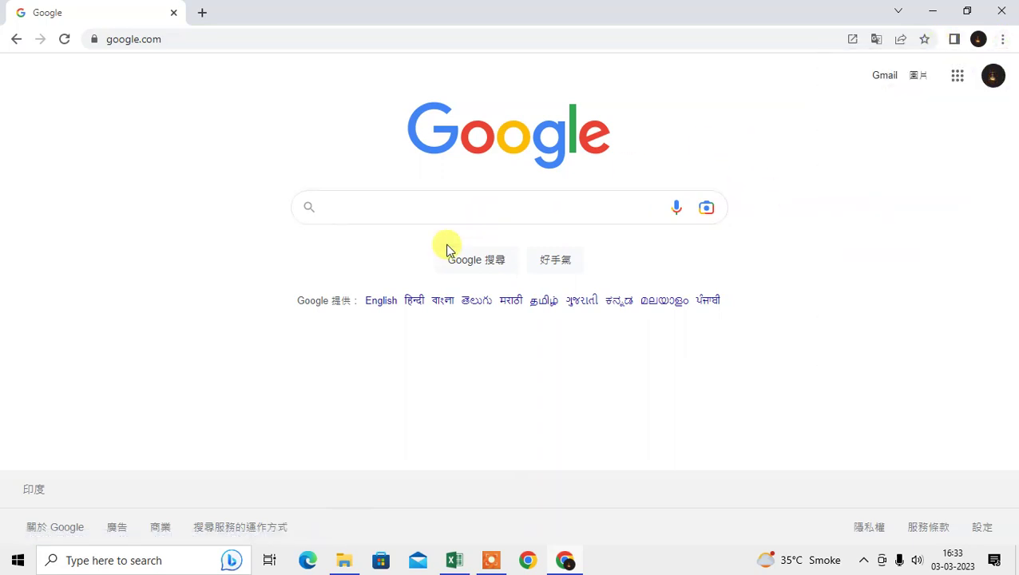
left_click(378, 207)
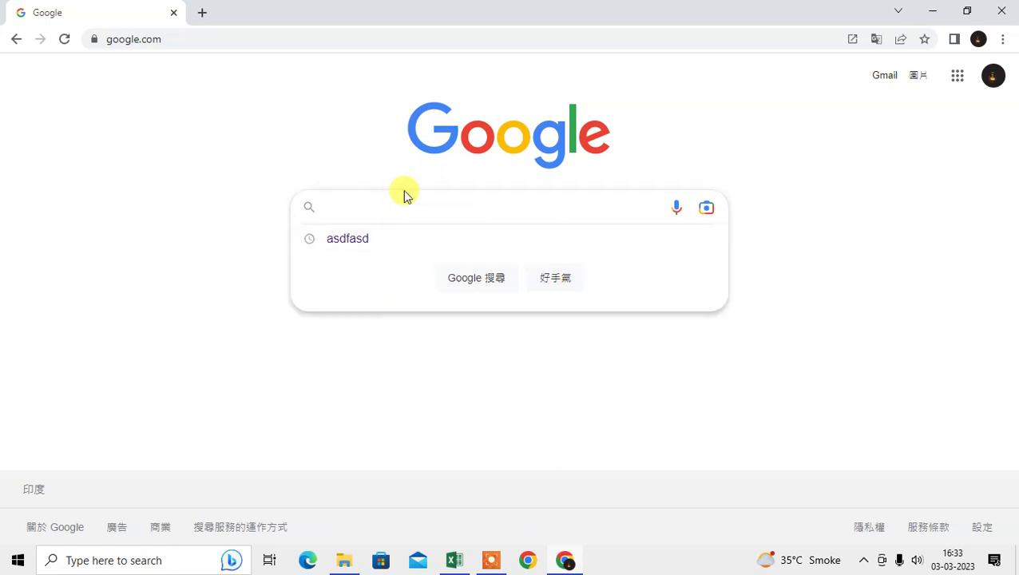
type("usa")
key("Return")
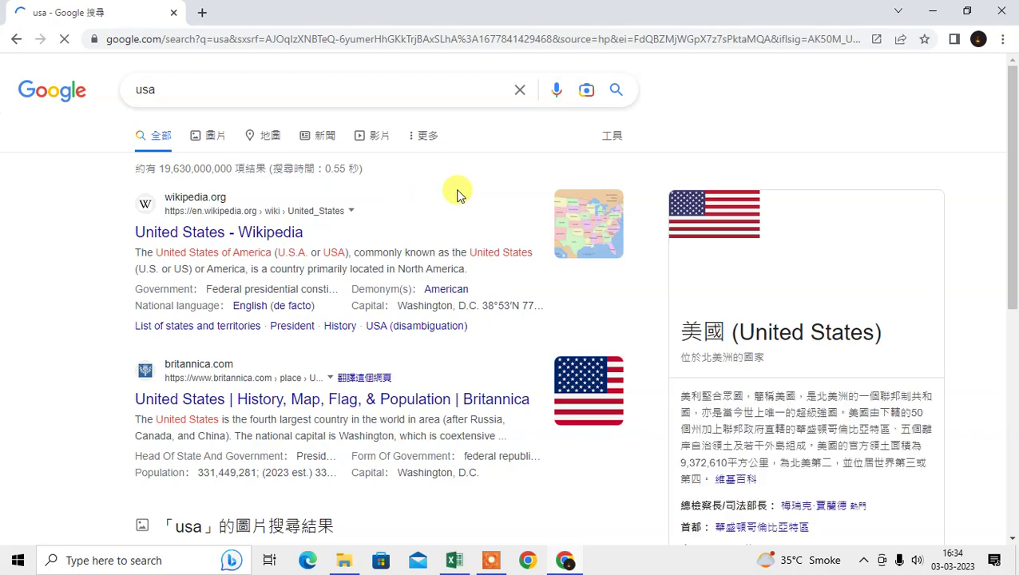
Scroll through the Traditional Chinese 'usa' results and knowledge panel
scroll(423, 300, "down", 4)
scroll(519, 300, "up", 2)
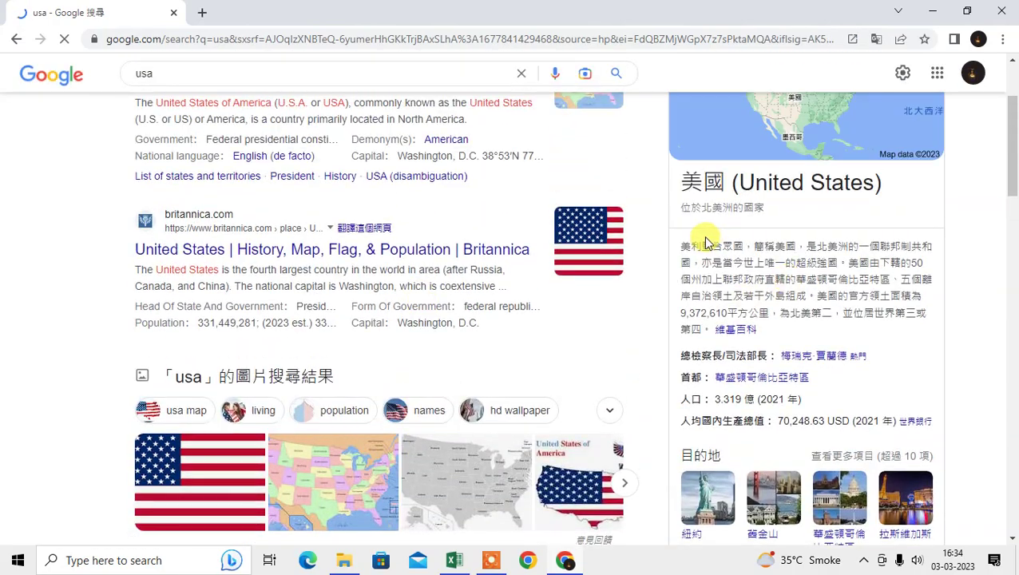
left_click_drag(687, 240, 845, 345)
scroll(559, 331, "down", 8)
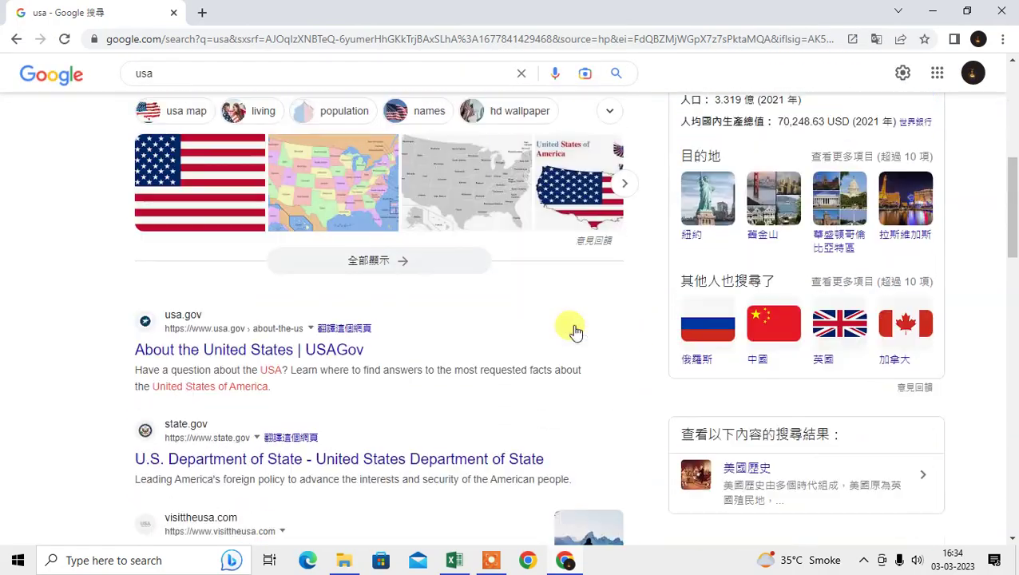
scroll(566, 332, "down", 12)
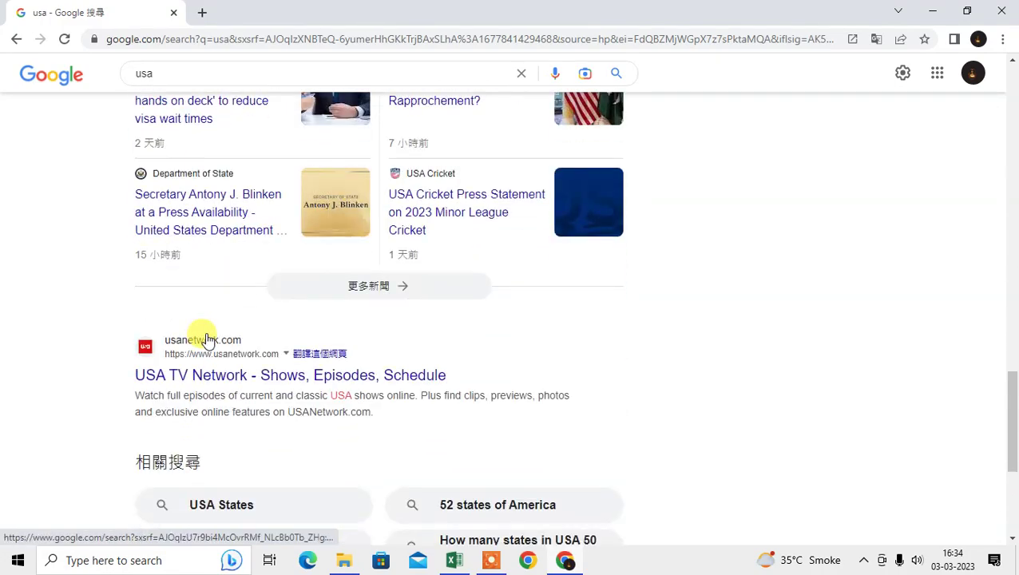
scroll(284, 254, "up", 15)
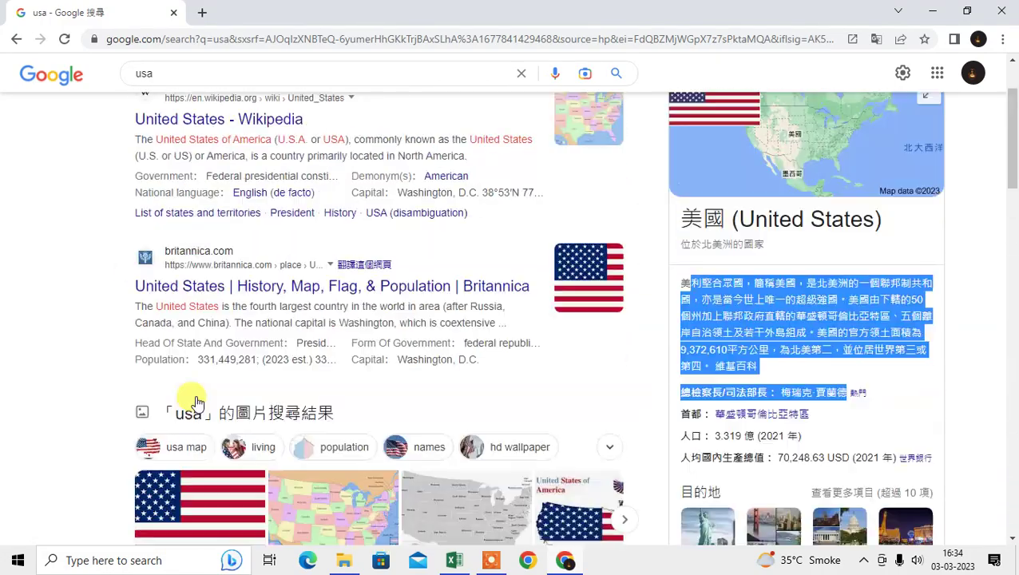
left_click(194, 39)
Reload google.com, save English in Search settings > Languages, then open a new tab
type("goo")
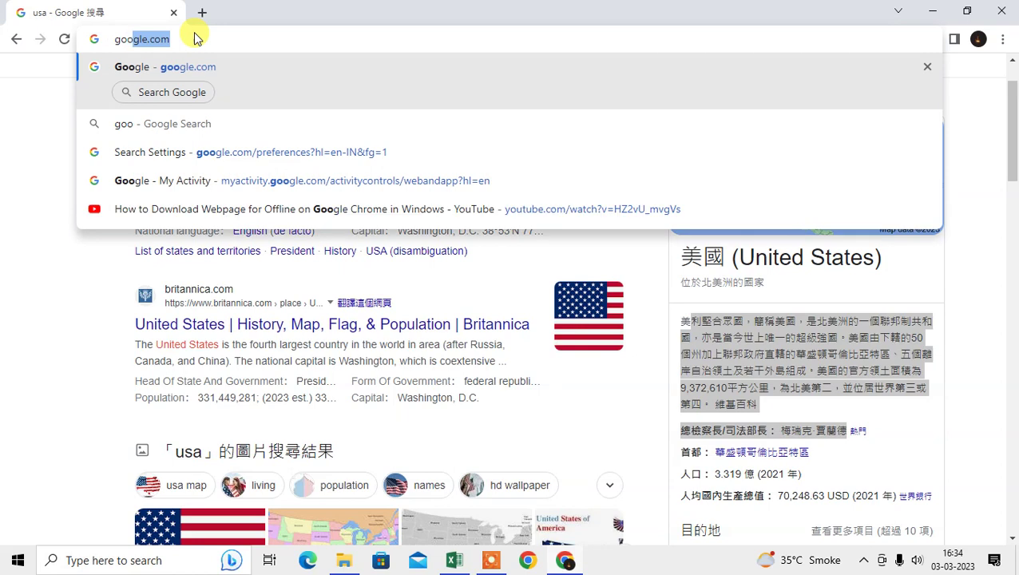
key("Return")
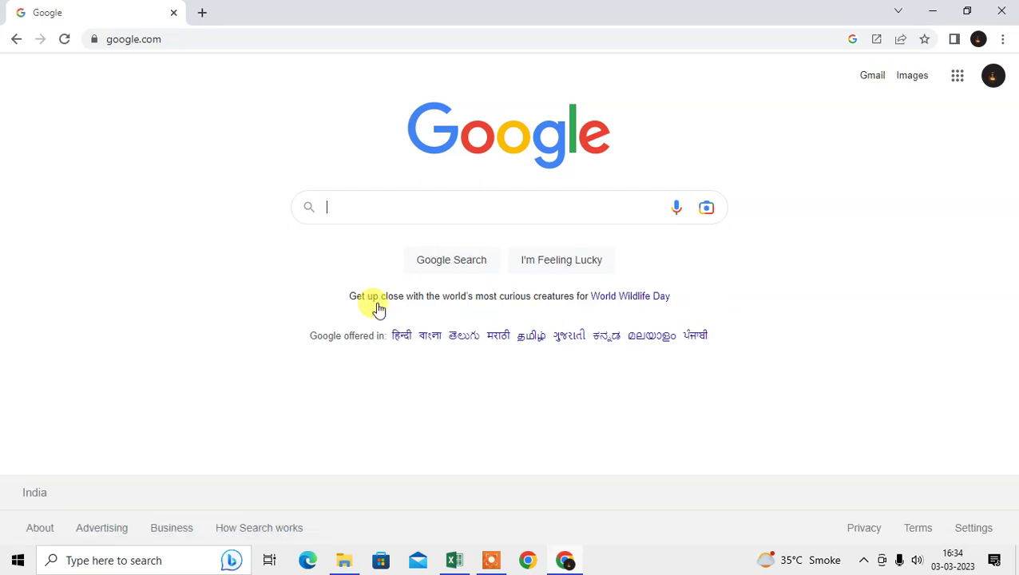
left_click(978, 528)
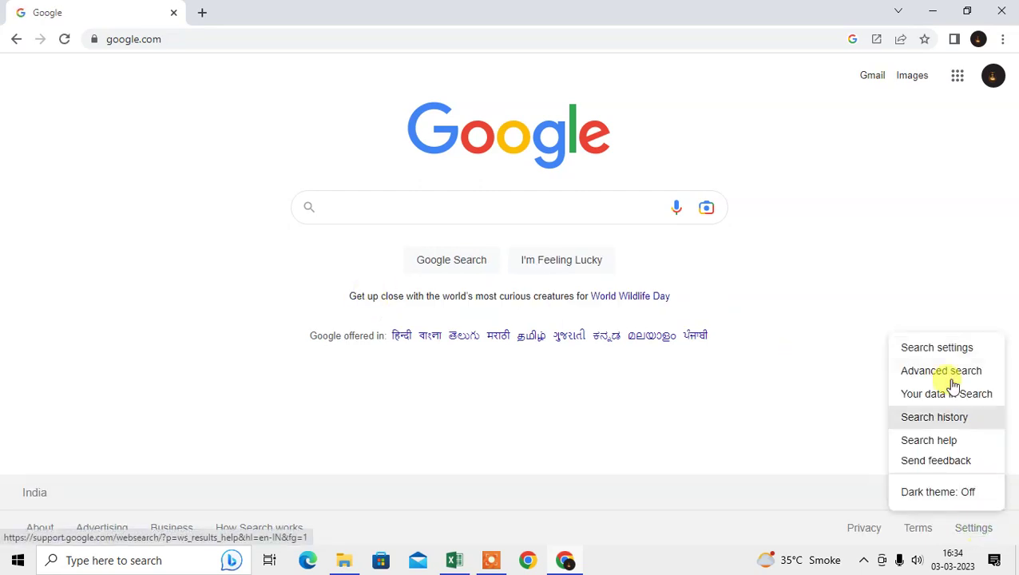
left_click(942, 351)
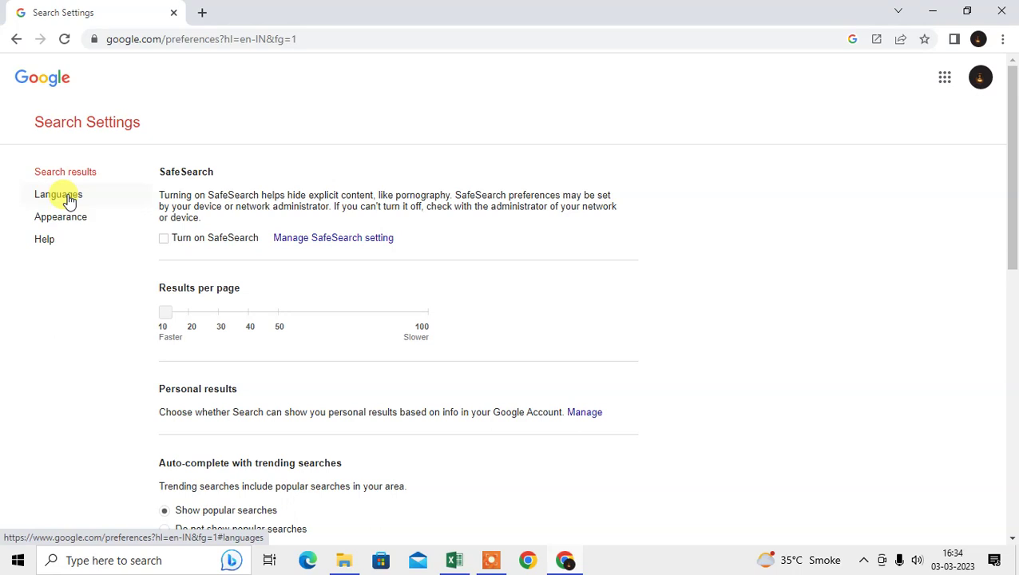
left_click(64, 195)
left_click(536, 403)
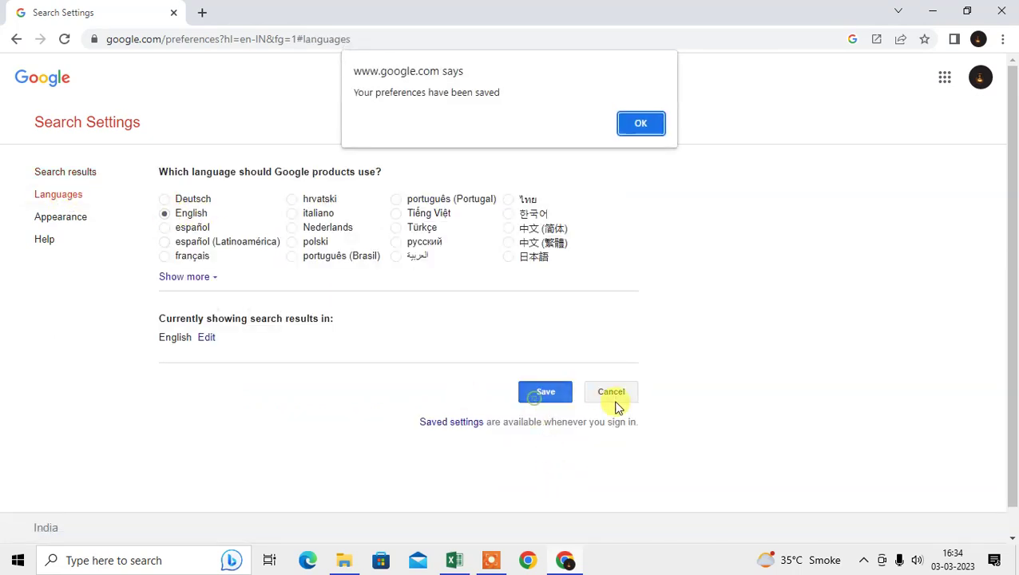
left_click(638, 124)
left_click(204, 14)
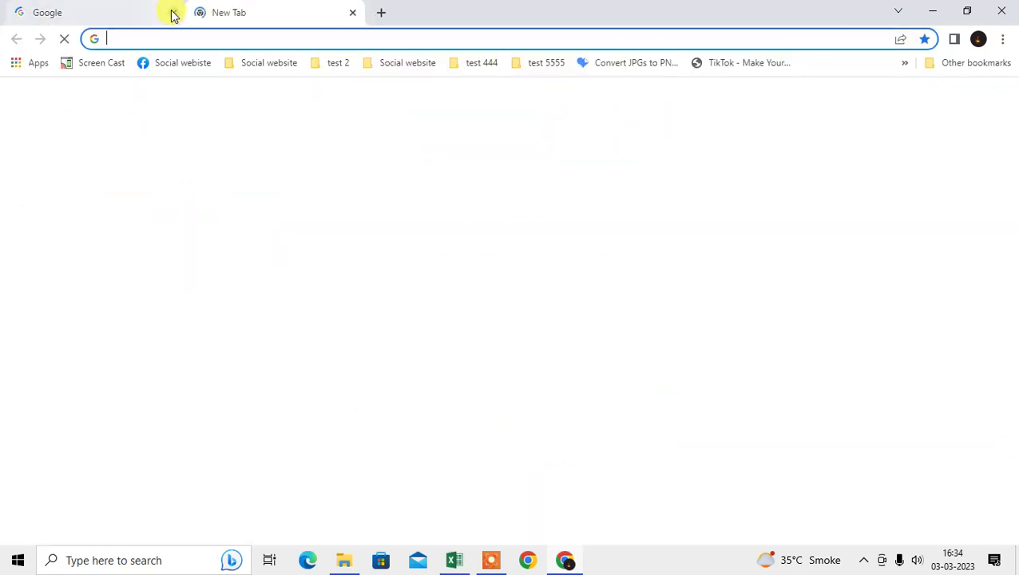
Close the old Google tab and open Chrome's Languages settings
left_click(171, 12)
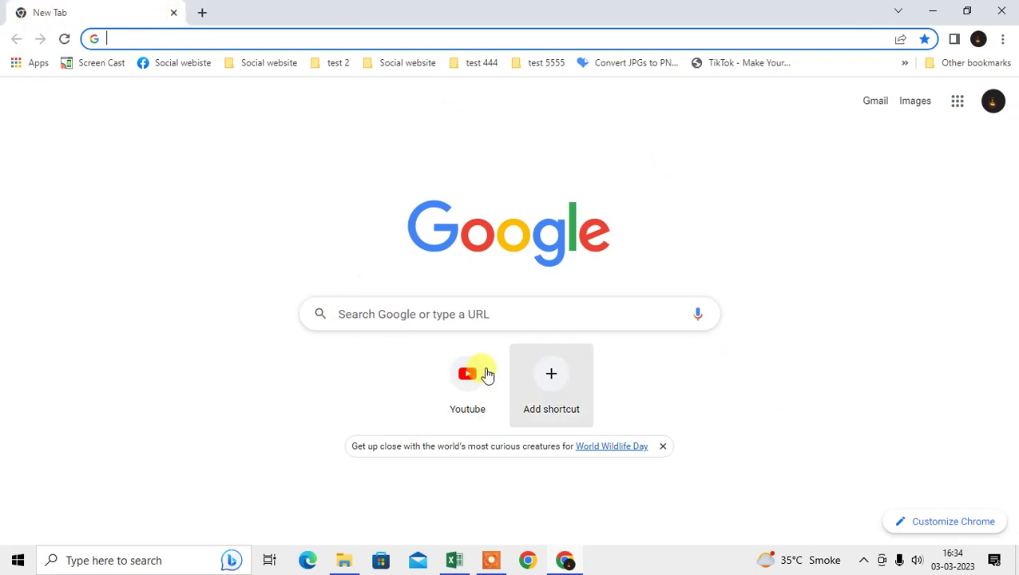
left_click(1003, 39)
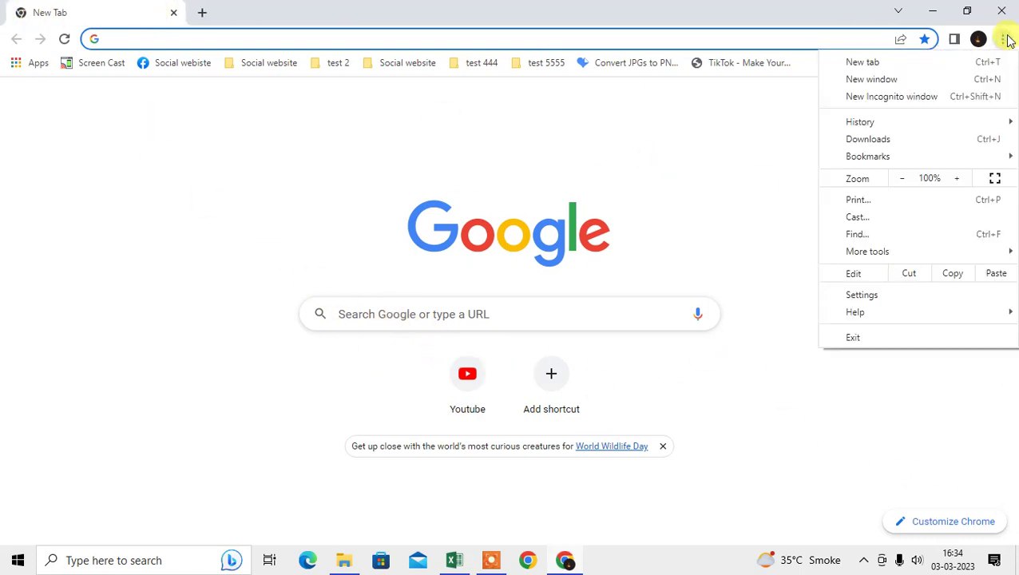
left_click(894, 296)
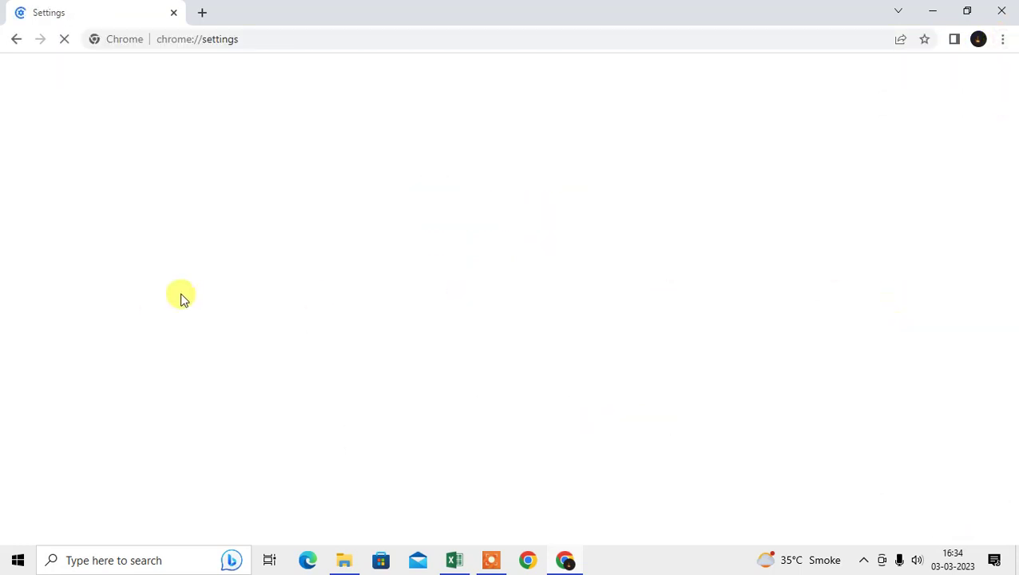
left_click(72, 340)
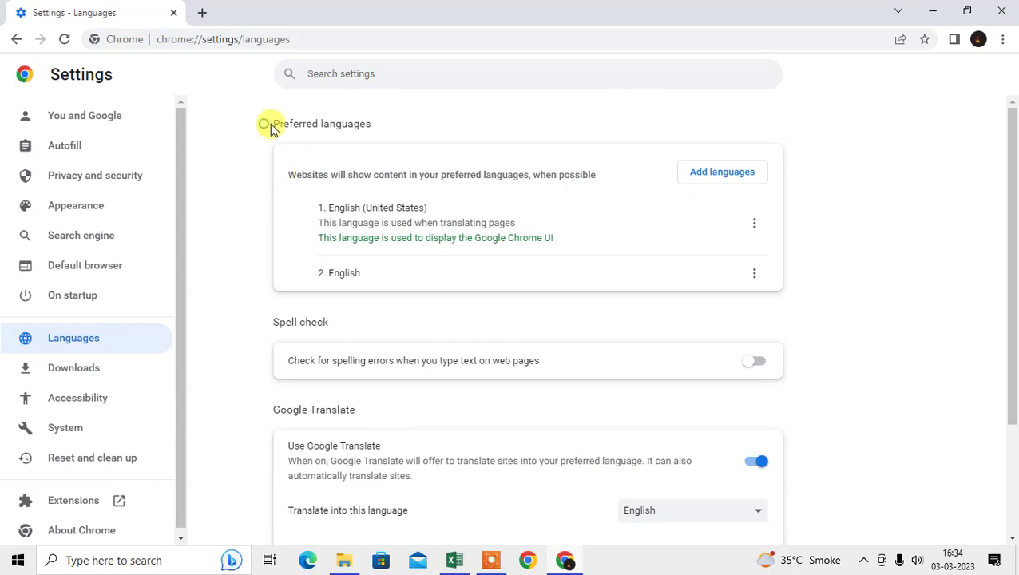
left_click_drag(303, 122, 431, 182)
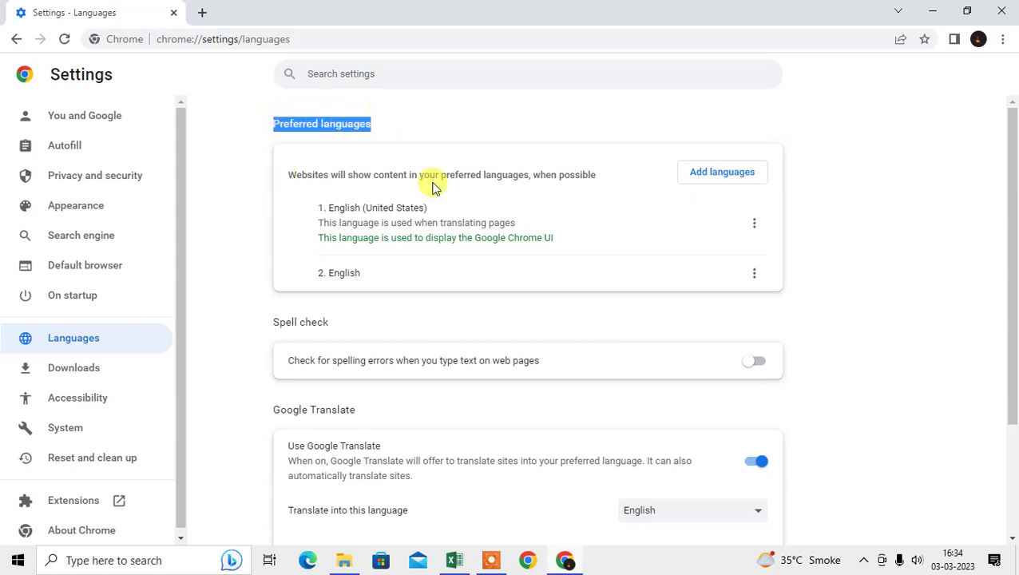
left_click(431, 182)
left_click_drag(359, 174, 417, 176)
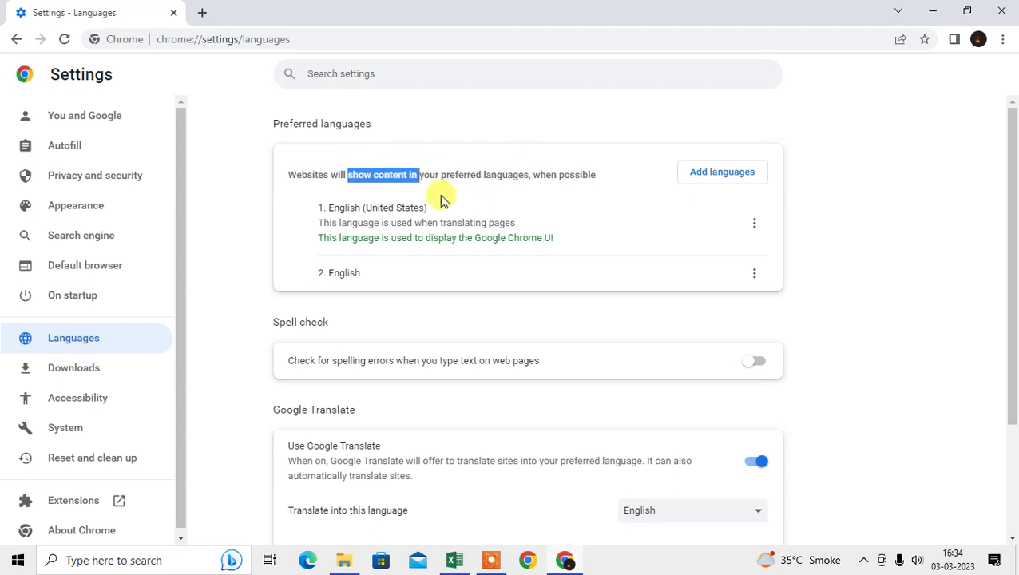
Add Afrikaans to Chrome's preferred languages
left_click(741, 177)
left_click(611, 140)
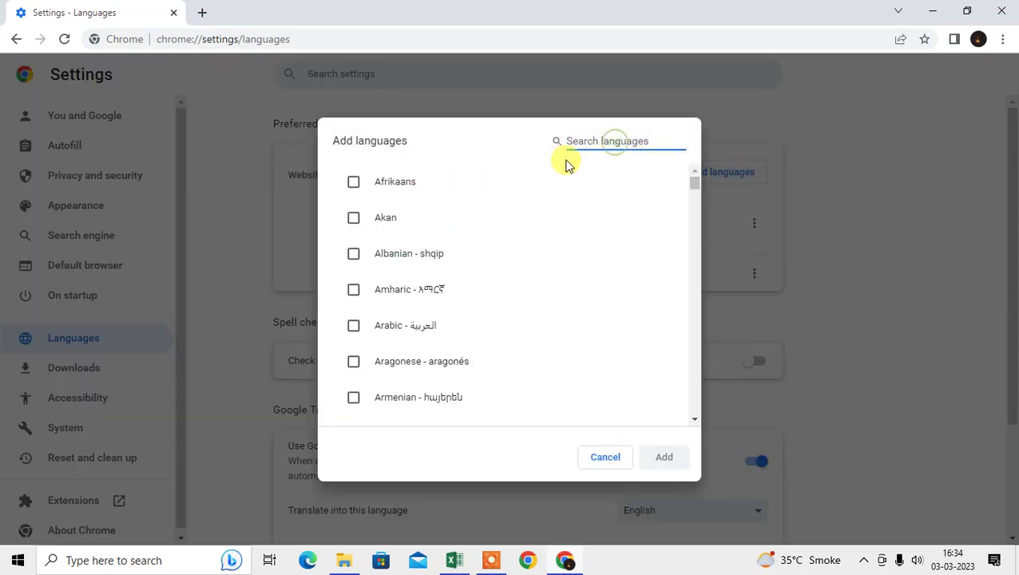
type("s")
left_click(357, 183)
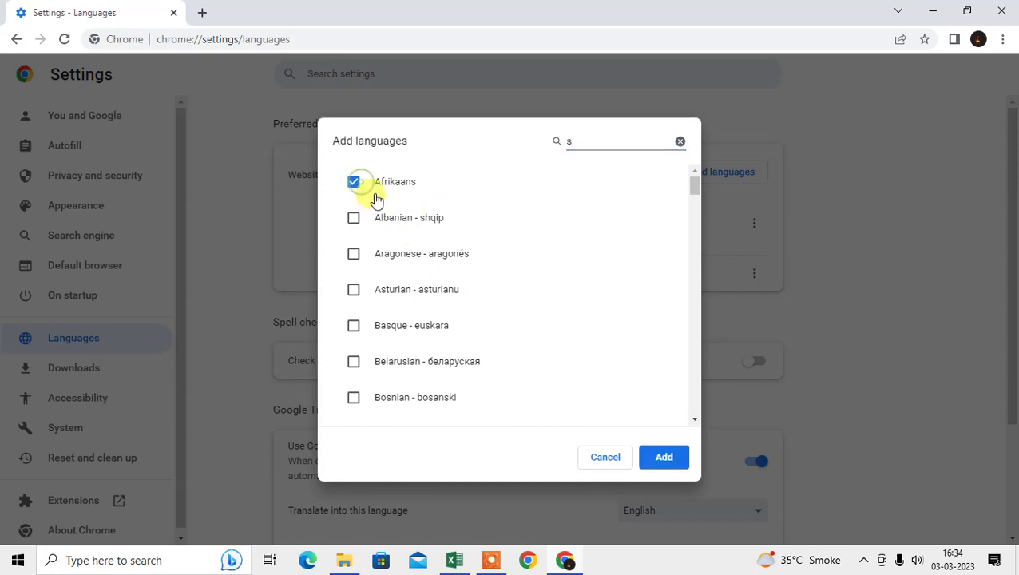
left_click(665, 459)
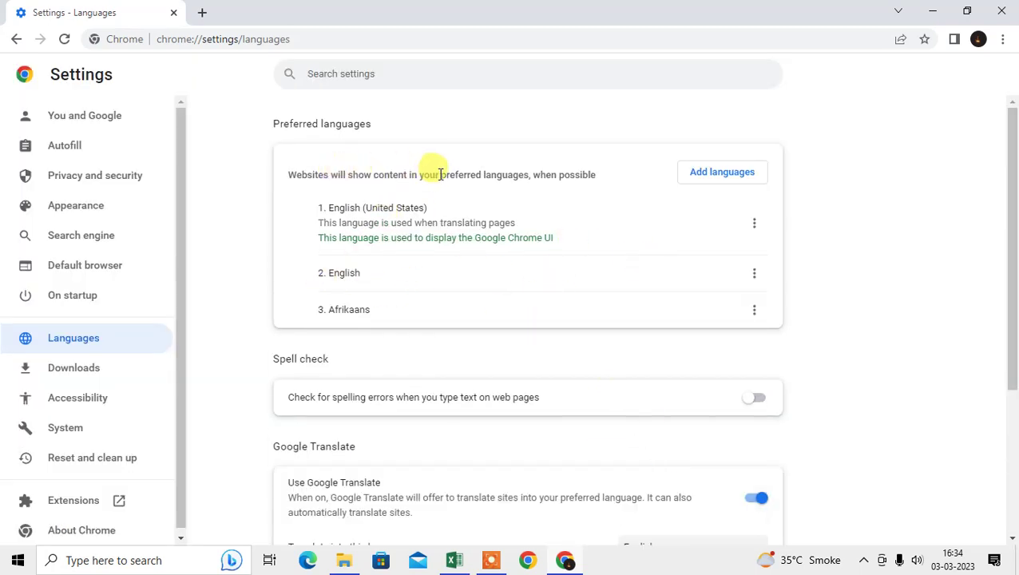
Remove Afrikaans from the preferred languages list
left_click_drag(531, 173, 616, 177)
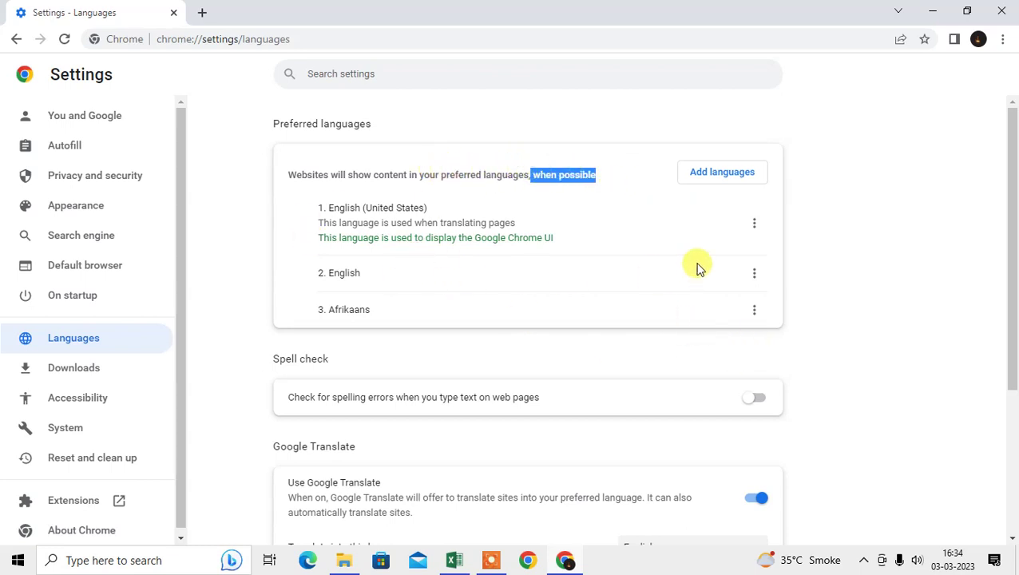
left_click(752, 312)
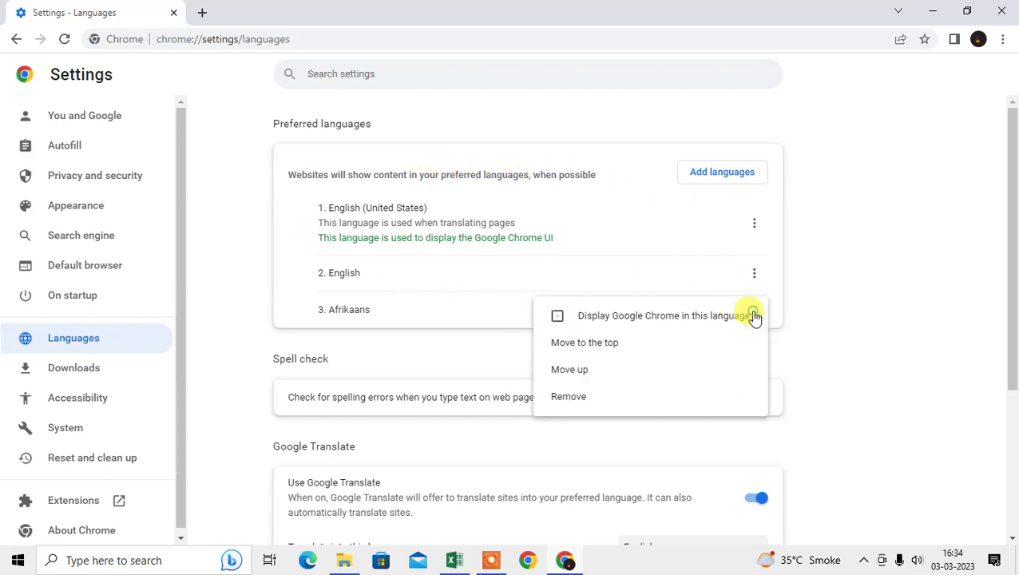
left_click(603, 393)
Turn on spell check using Enhanced spell check
scroll(540, 355, "down", 2)
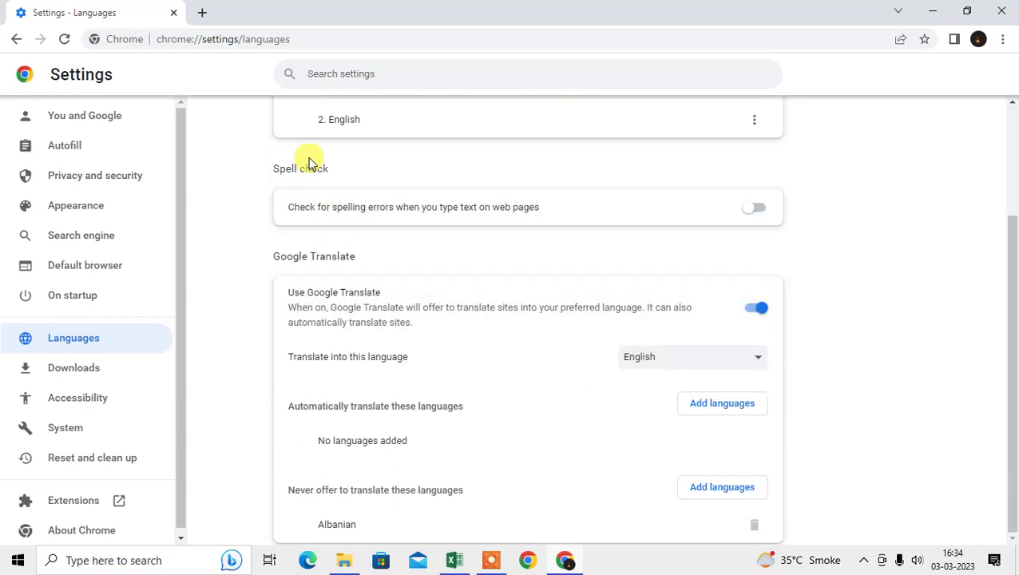
left_click(751, 210)
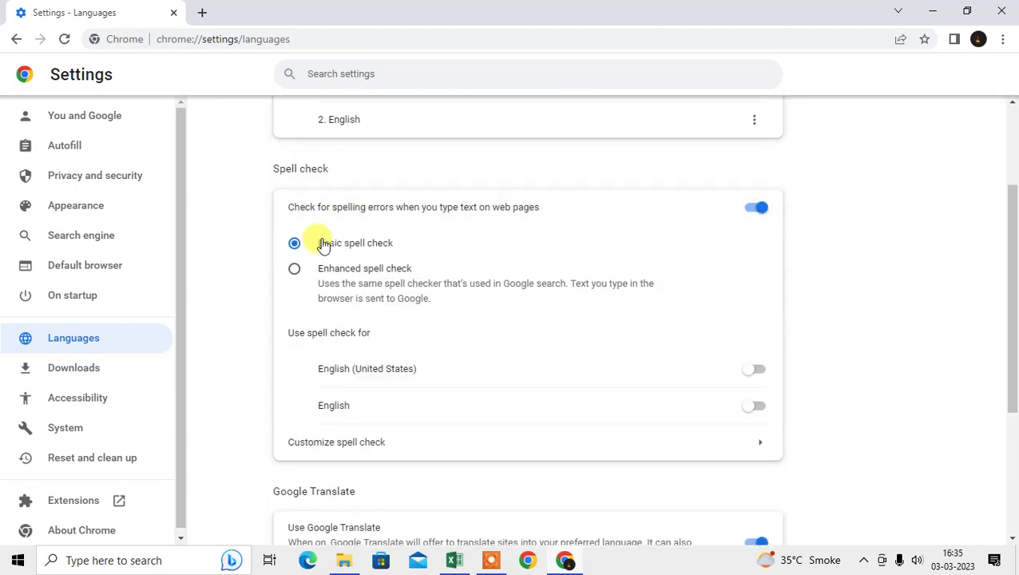
left_click(293, 269)
Switch on Google Translate, keeping English as the translate-into language
scroll(681, 291, "down", 3)
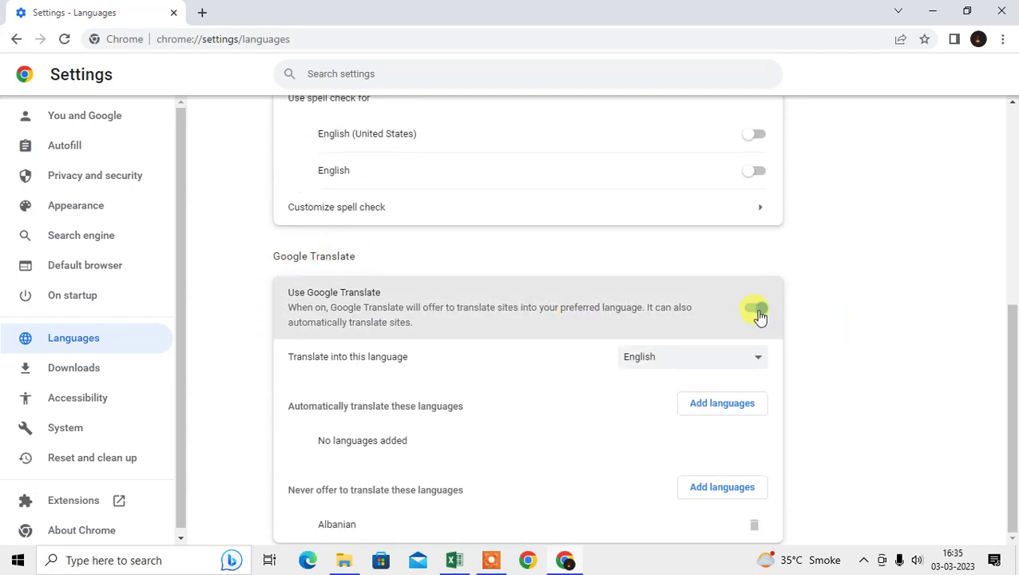
left_click(757, 309)
left_click_drag(286, 357, 339, 356)
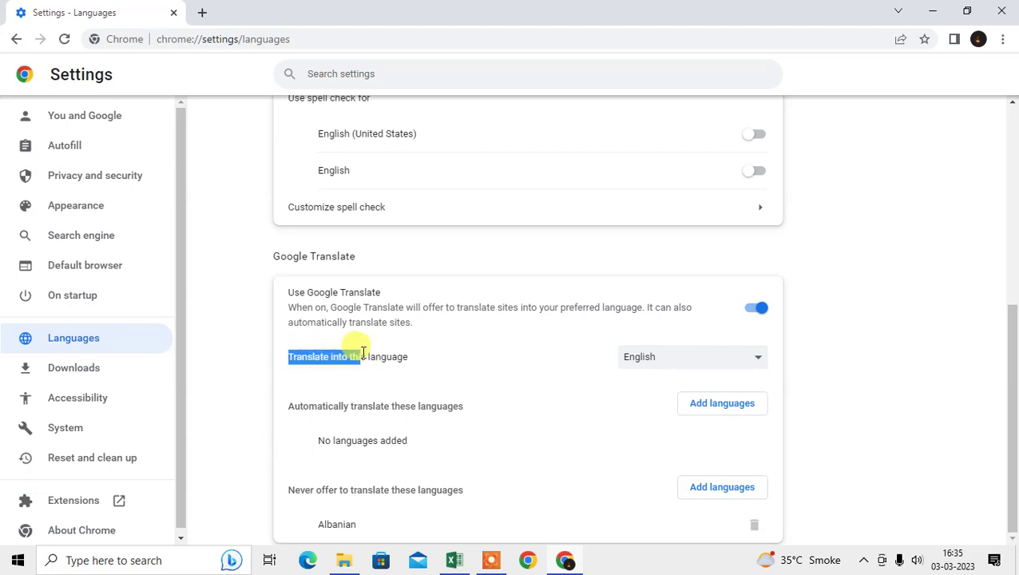
left_click(675, 363)
scroll(652, 302, "down", 1)
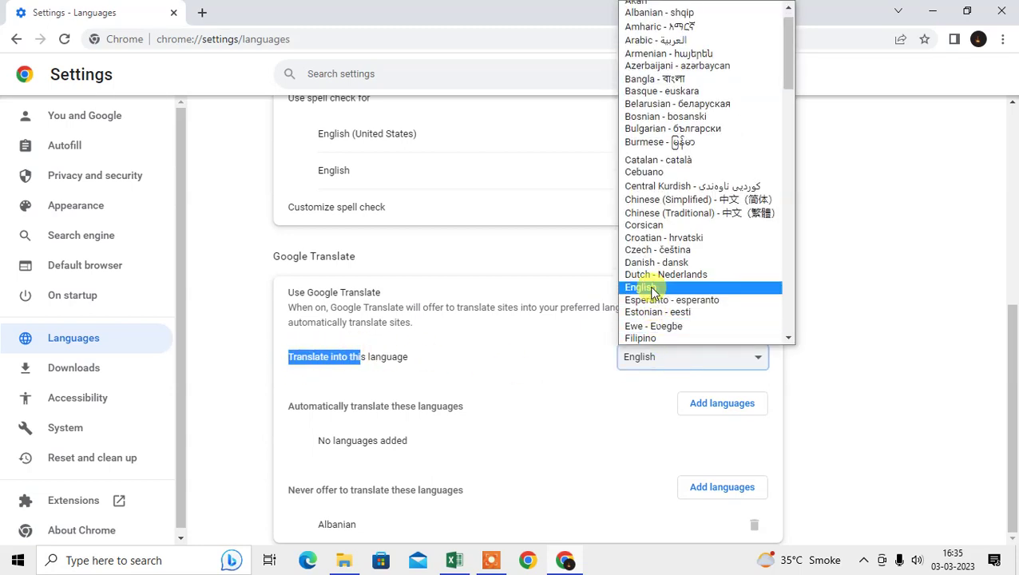
left_click(651, 286)
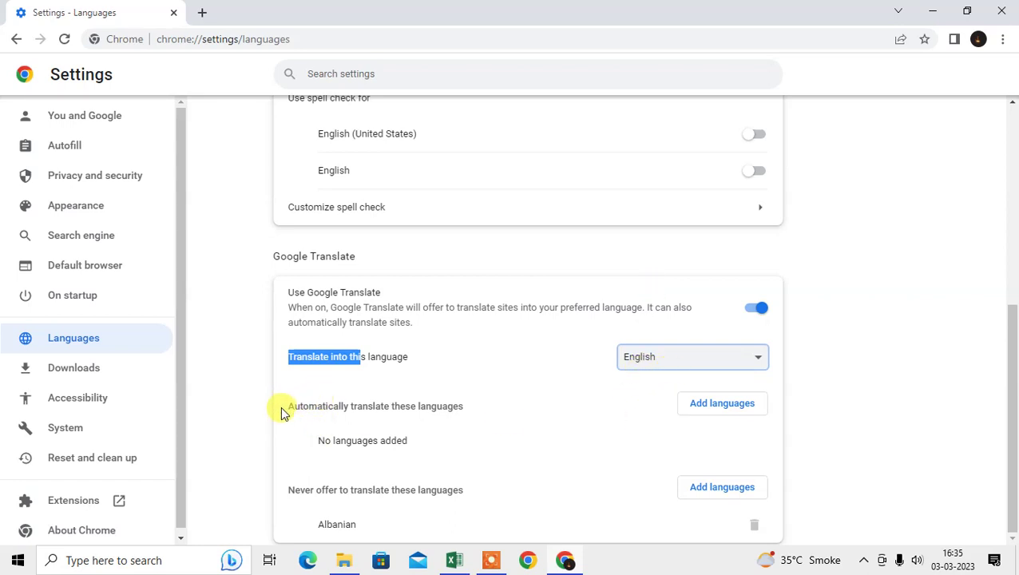
Review the automatic and never-translate lists, opening and cancelling the never-translate language picker
left_click_drag(280, 406, 482, 415)
left_click_drag(289, 501, 394, 464)
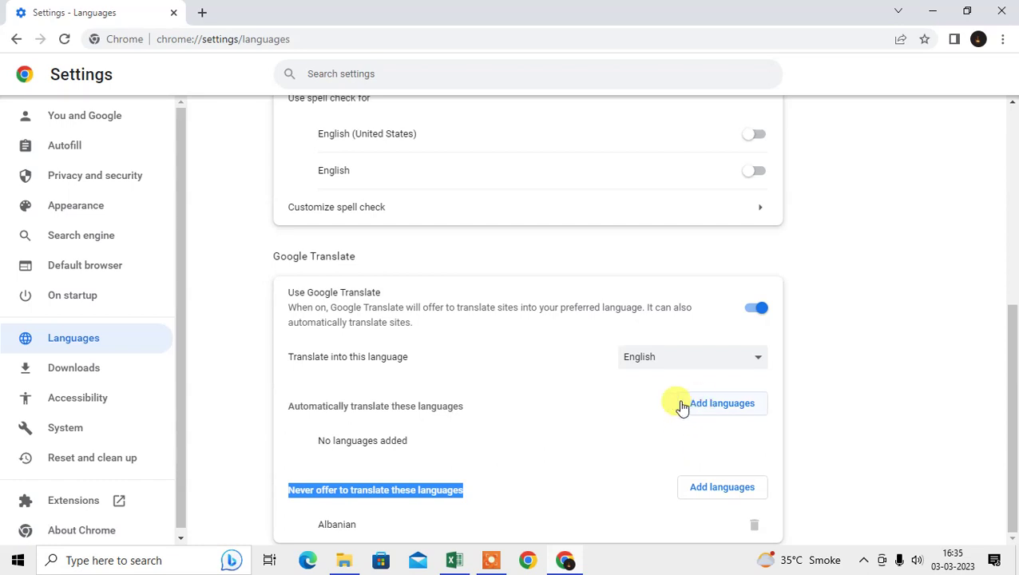
left_click(412, 404)
left_click_drag(284, 499, 463, 490)
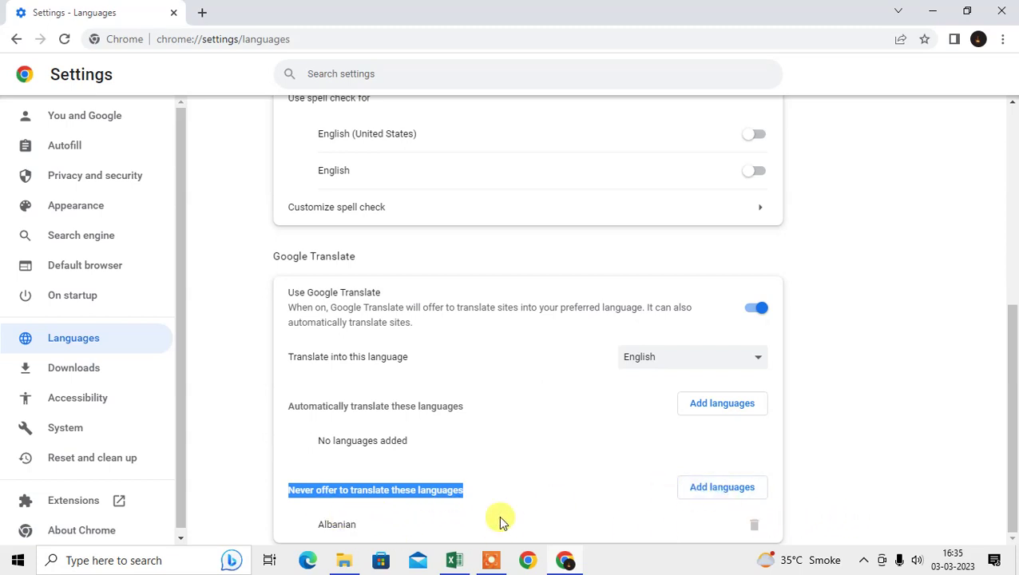
left_click(733, 494)
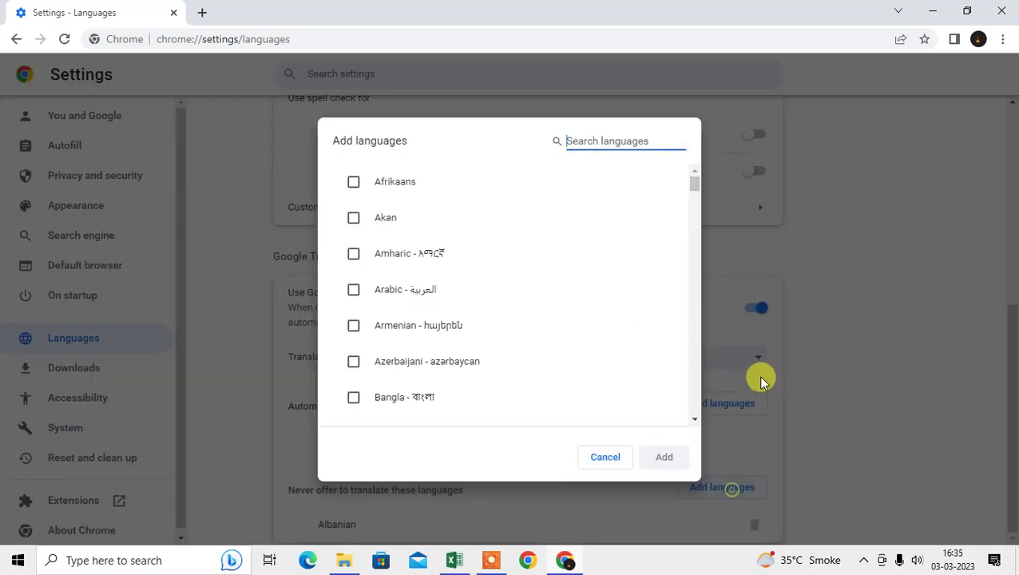
left_click(605, 457)
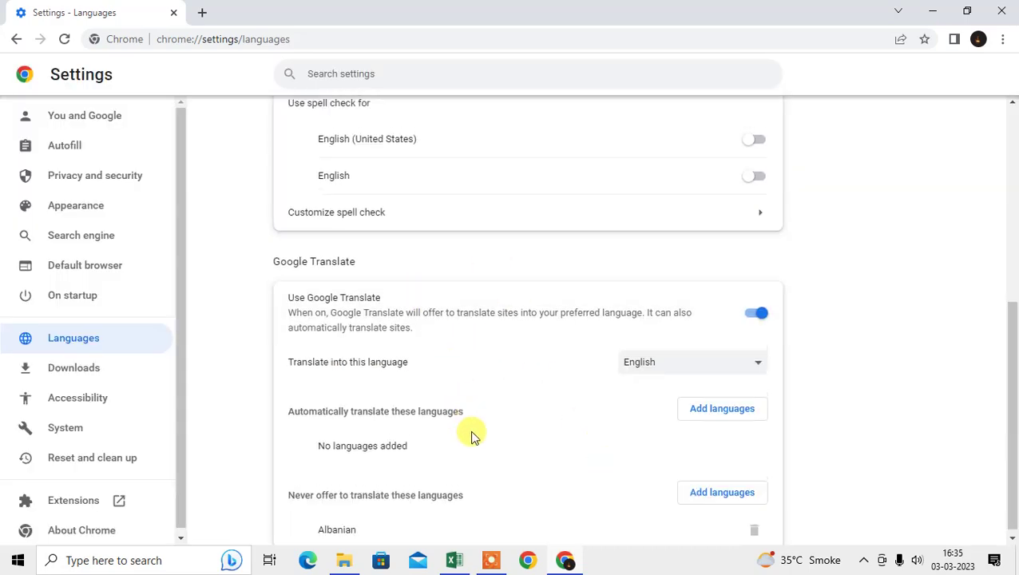